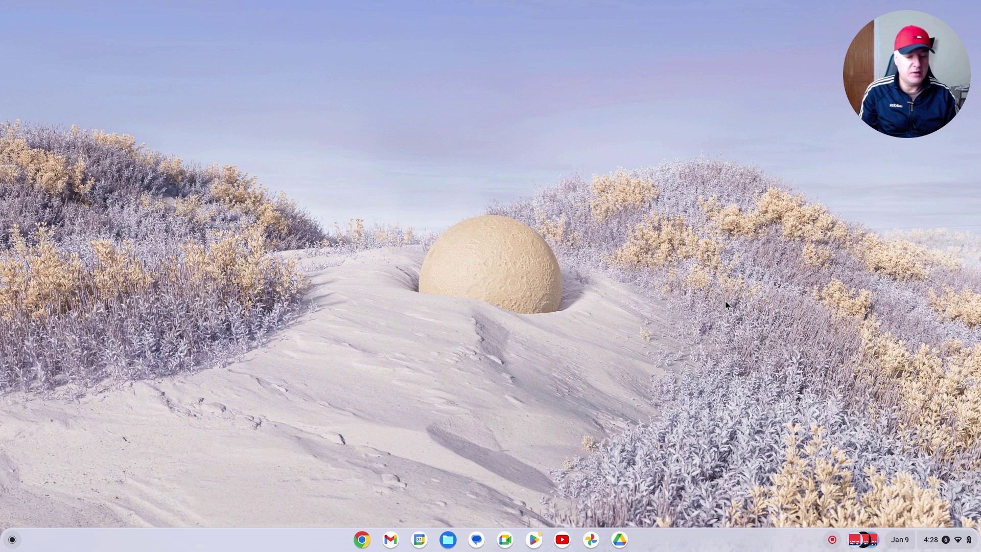
Step: Check which account is signed in from Quick Settings, then dismiss the panel
click(937, 542)
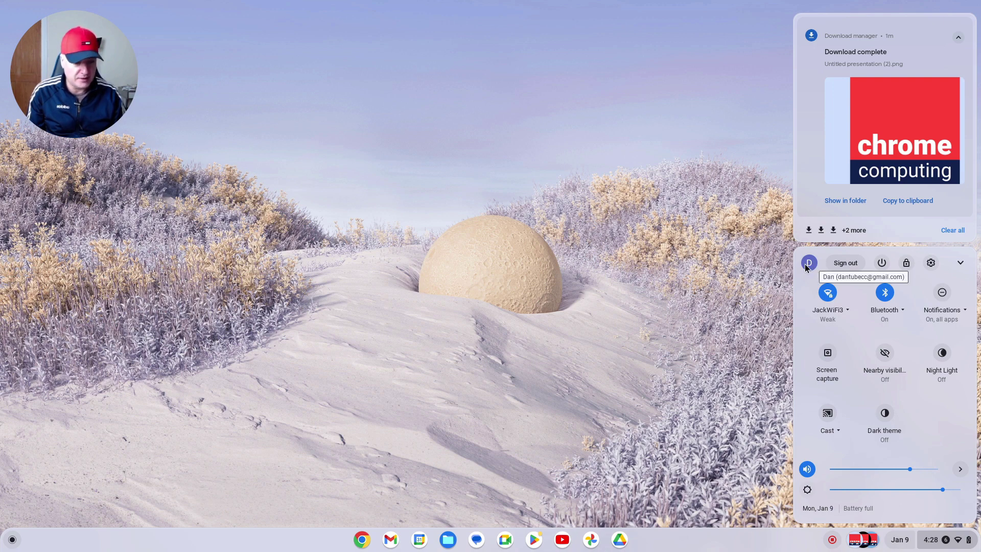
click(520, 317)
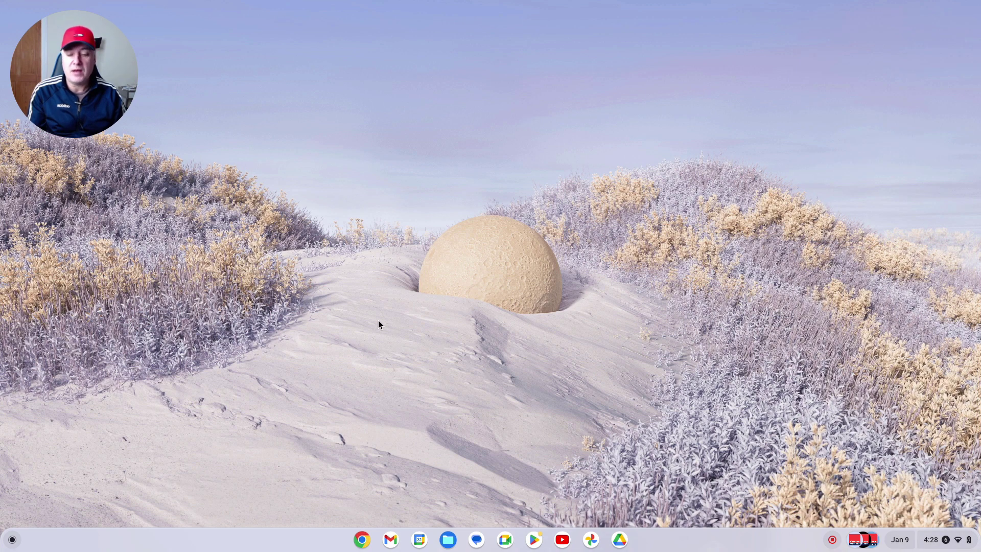
Step: Open the Personalization Hub's Avatar page through the desktop's Set wallpaper & style menu
right_click(378, 324)
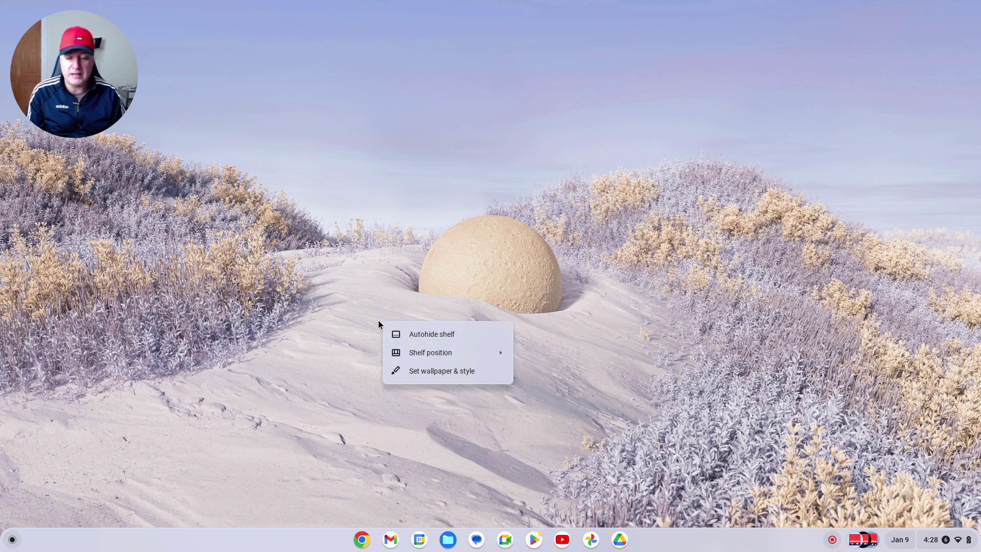
click(474, 374)
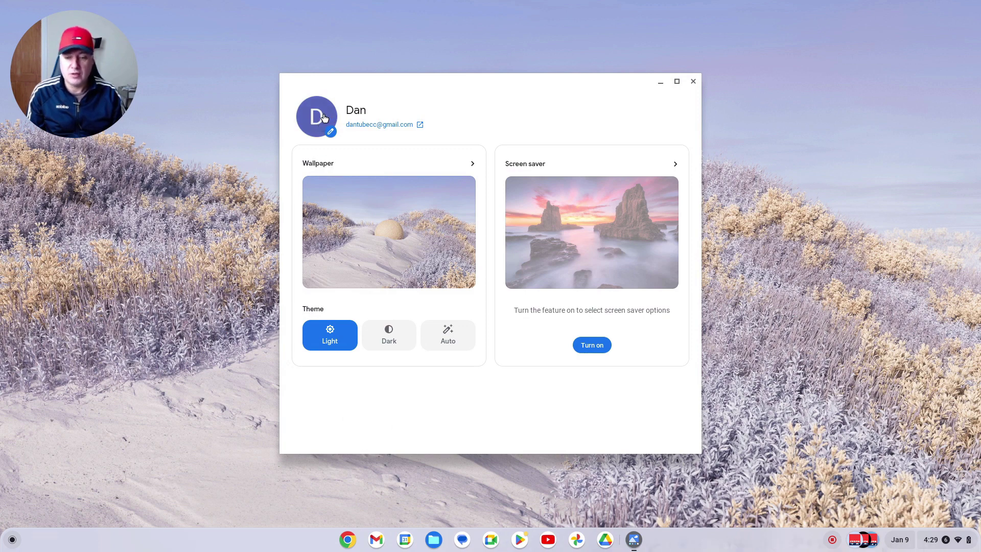
click(331, 131)
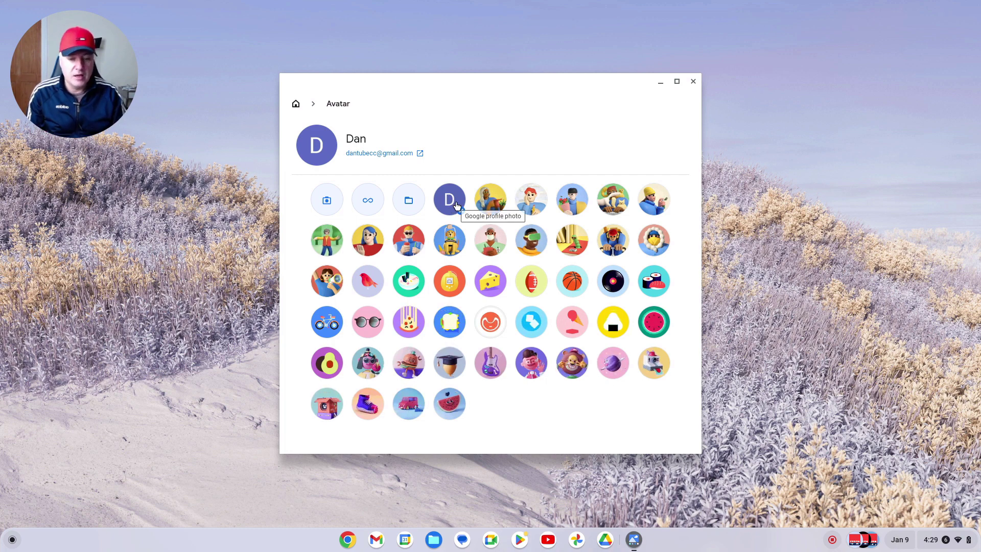
Step: Select the Google profile photo, then switch the avatar to the green cartoon figure
click(457, 205)
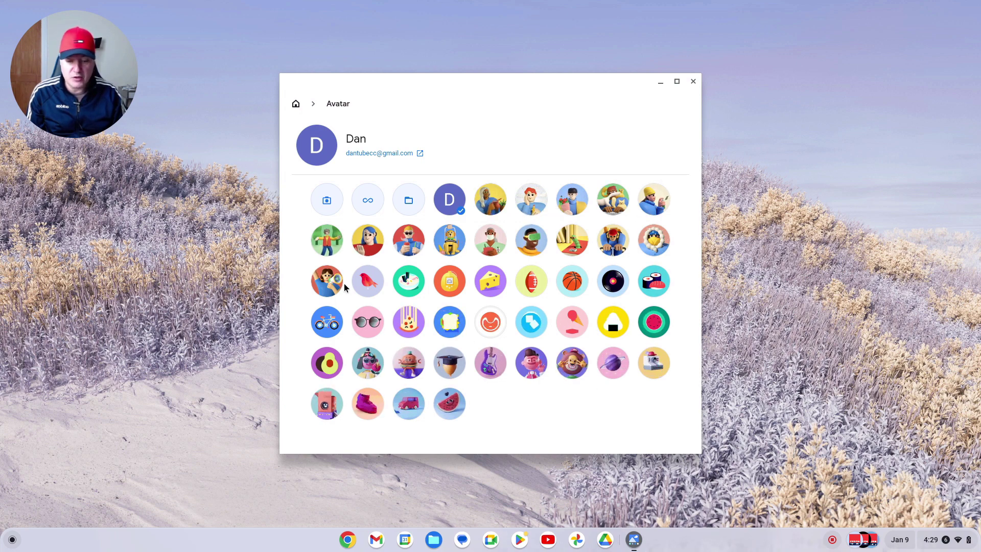
click(327, 237)
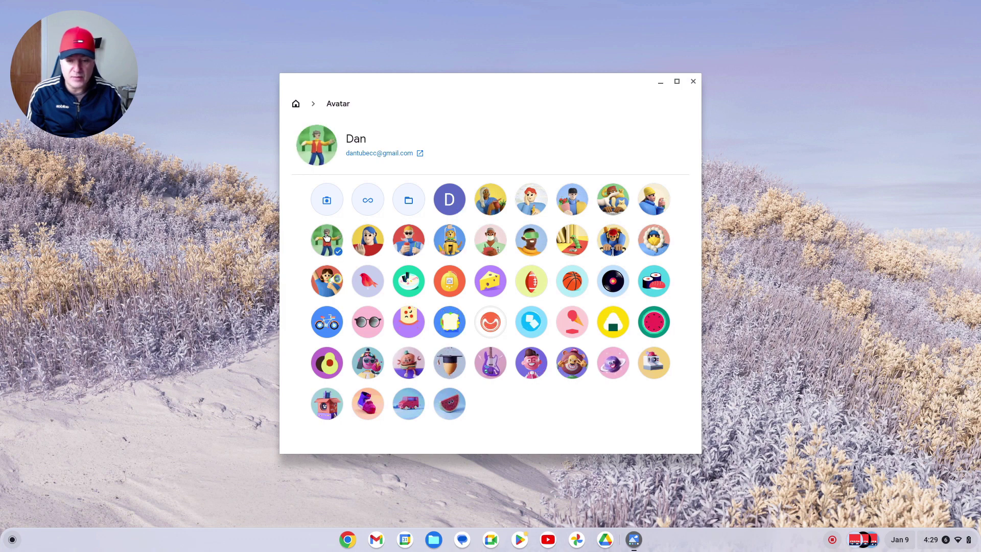
Step: Take a webcam photo and use it as the profile picture
click(330, 202)
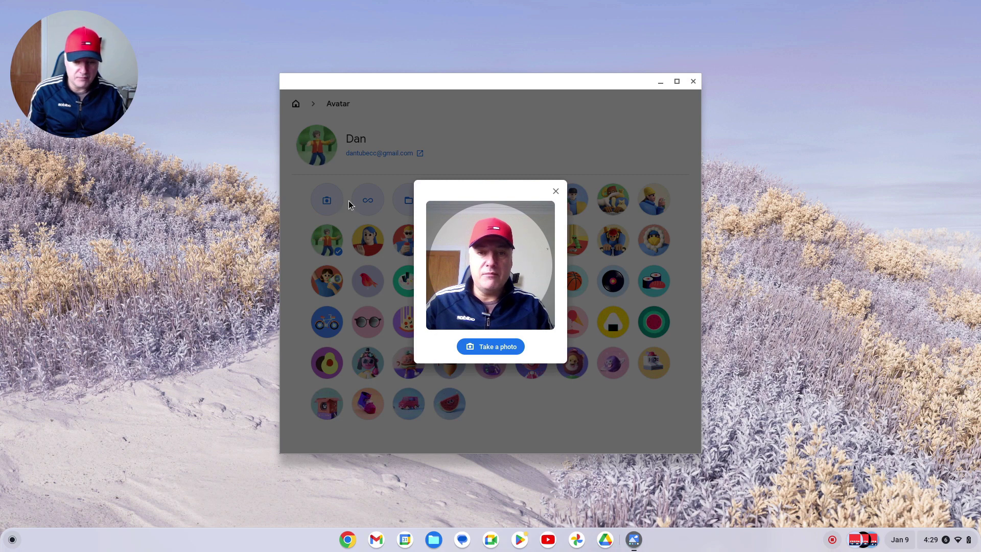
click(503, 349)
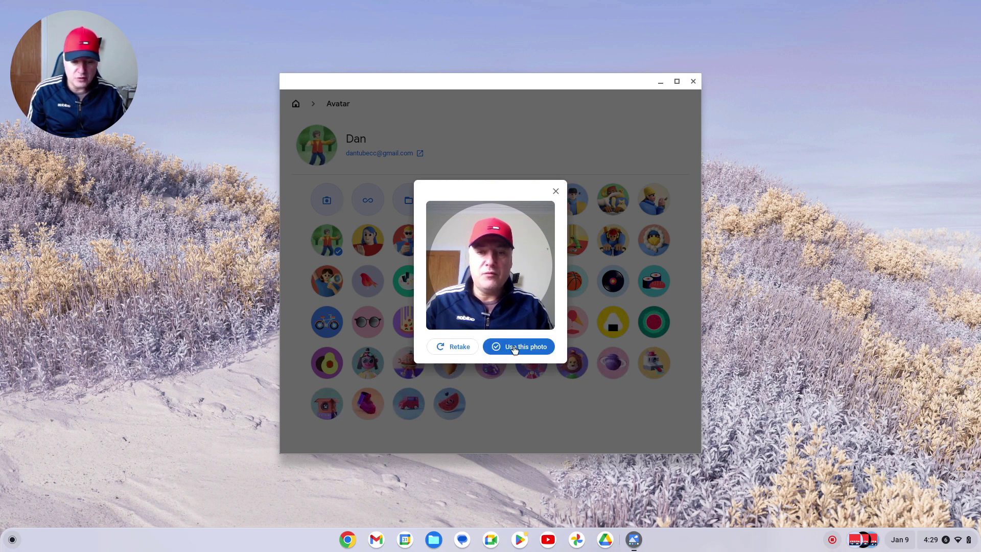
click(514, 349)
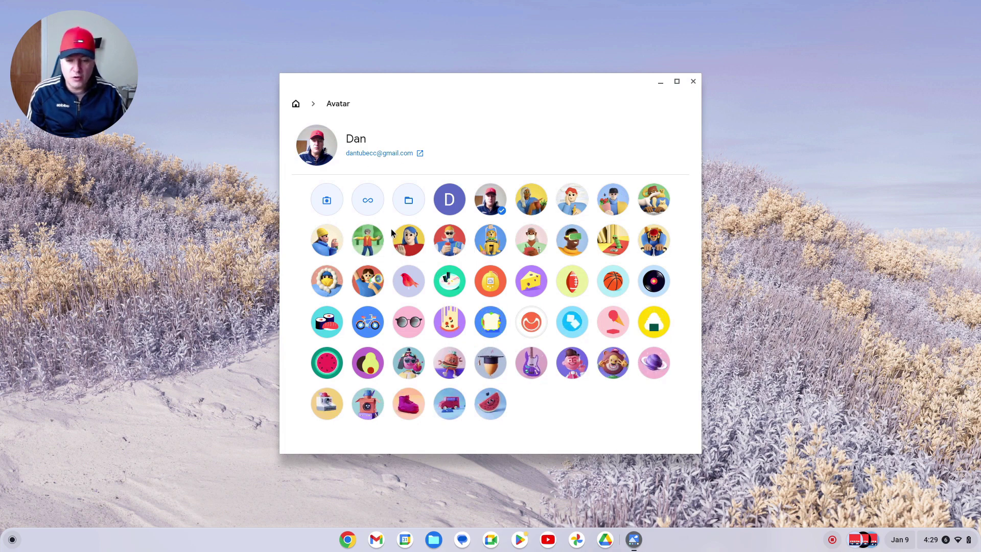
Step: Record a short looping webcam video and use it as the profile picture
click(366, 199)
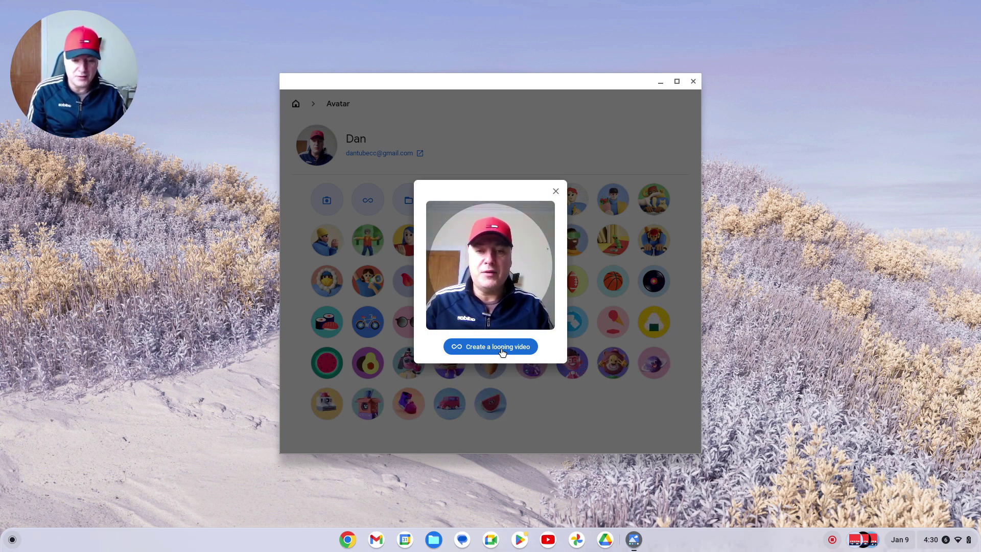
click(502, 347)
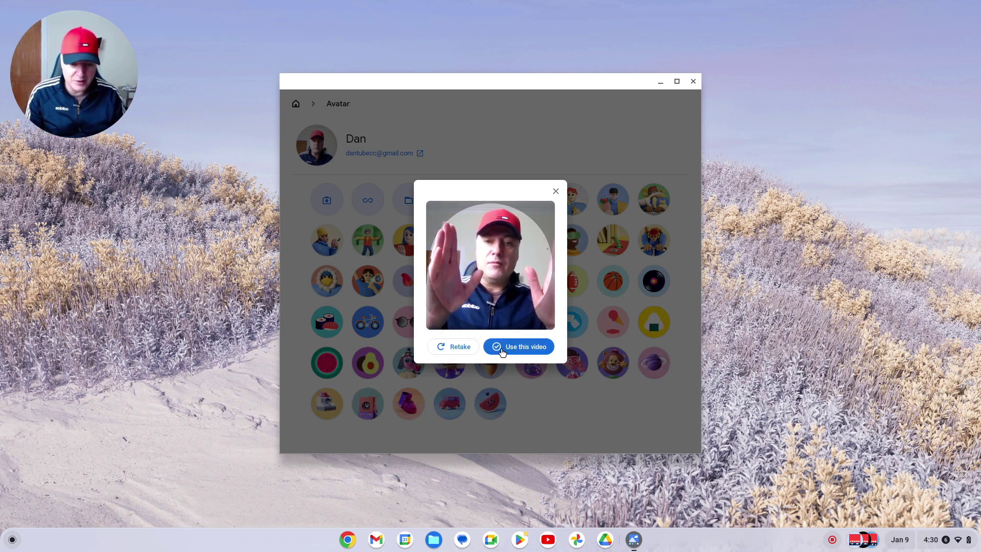
click(502, 348)
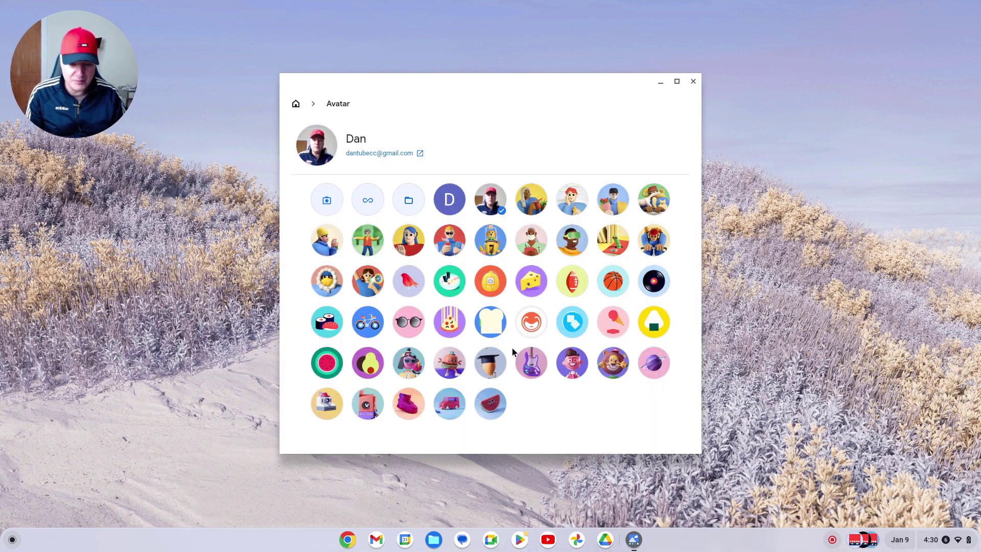
Step: Set chrome-computing-favicon-chromeos.png from Downloads as the profile picture
click(415, 202)
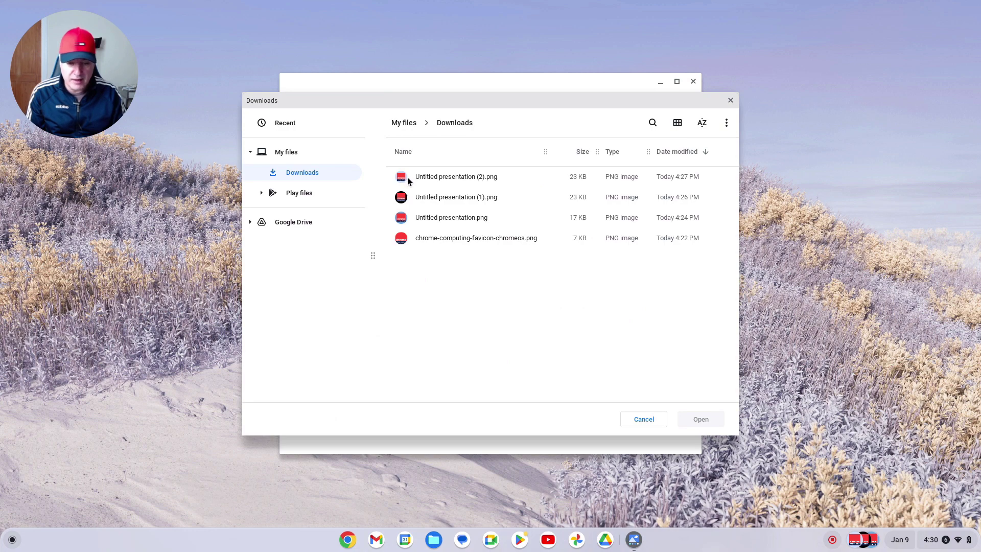
double_click(488, 238)
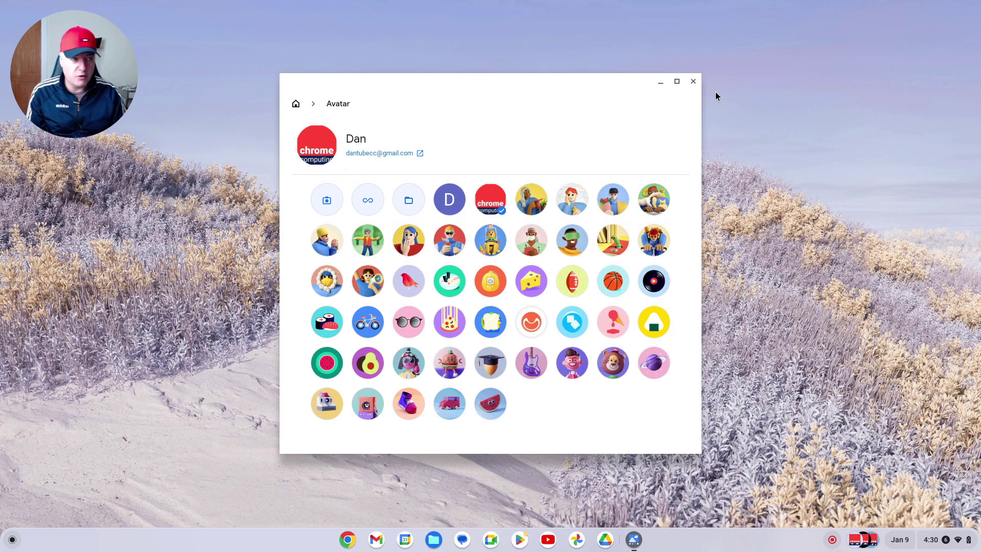
Step: Close Personalization and open chrome-computing-favicon-chromeos.webp from Downloads in Gallery
click(692, 81)
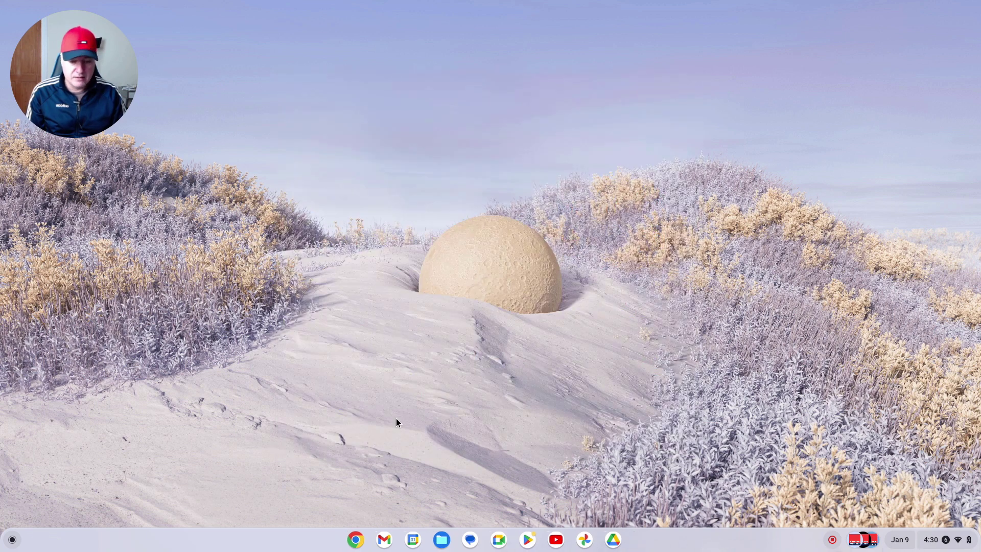
click(448, 541)
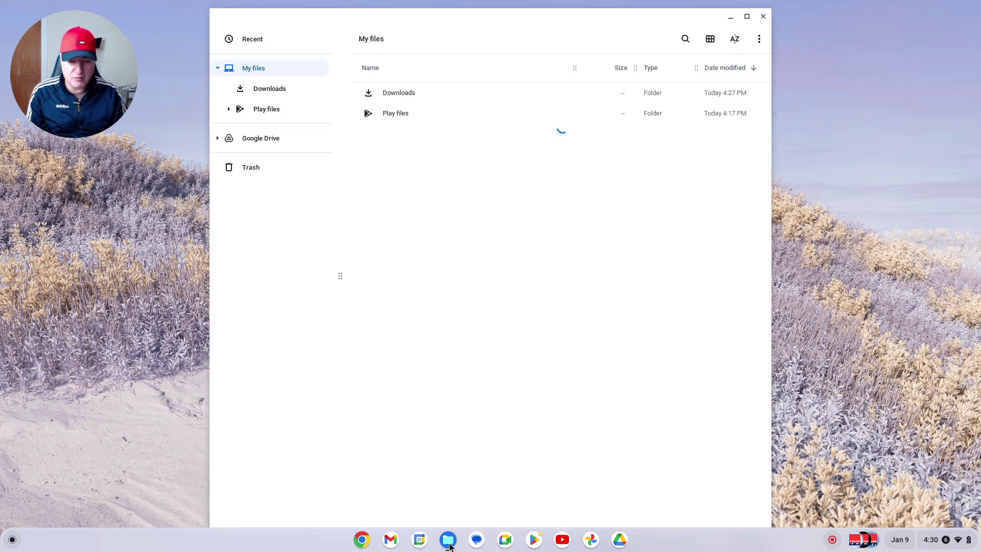
double_click(390, 93)
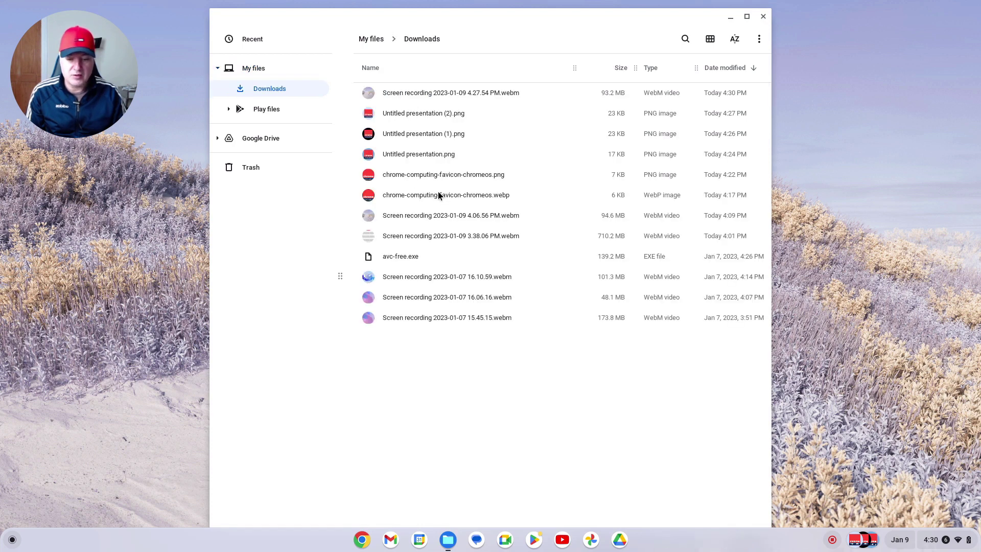
double_click(438, 195)
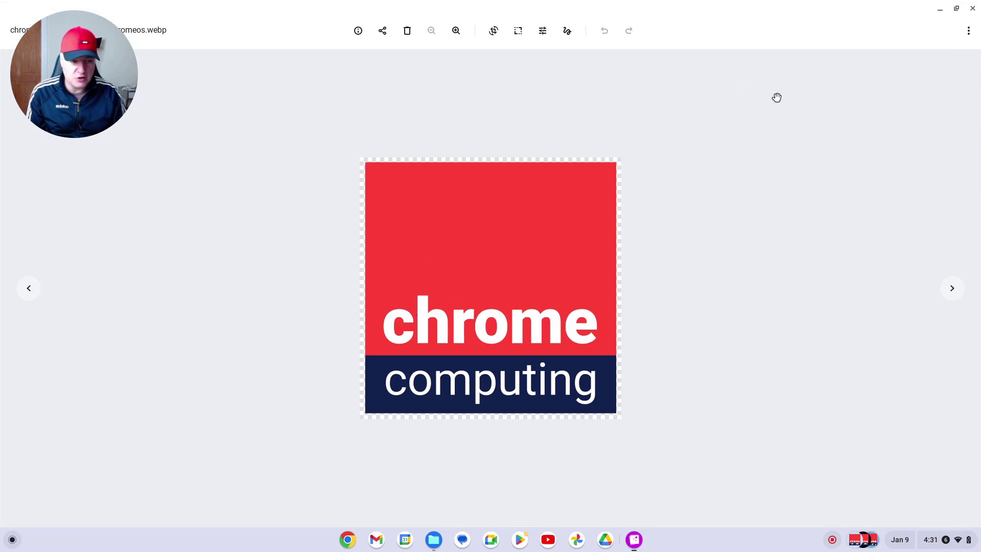
click(973, 9)
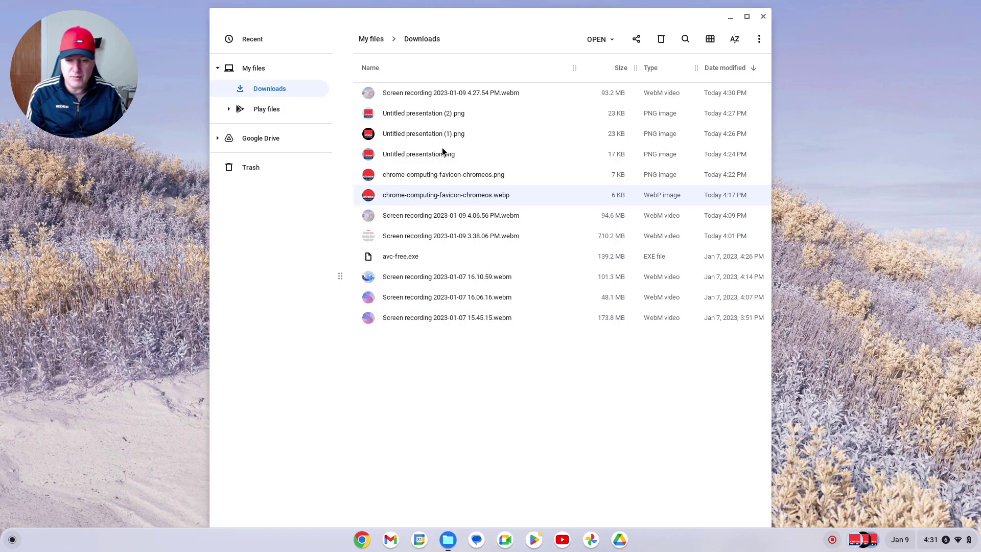
double_click(431, 194)
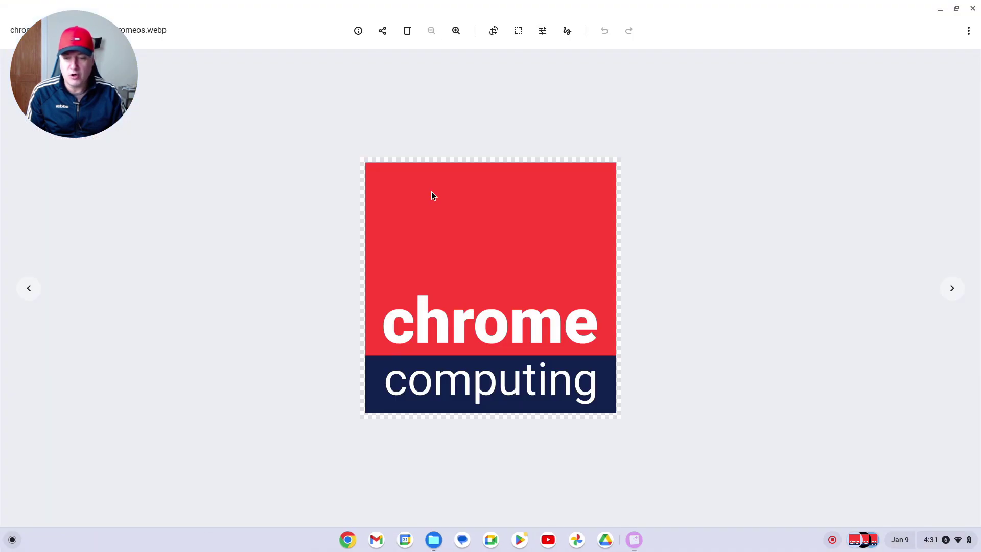
Step: Confirm the logo is 512×512 px, glance at the current avatar, then close Gallery
click(519, 31)
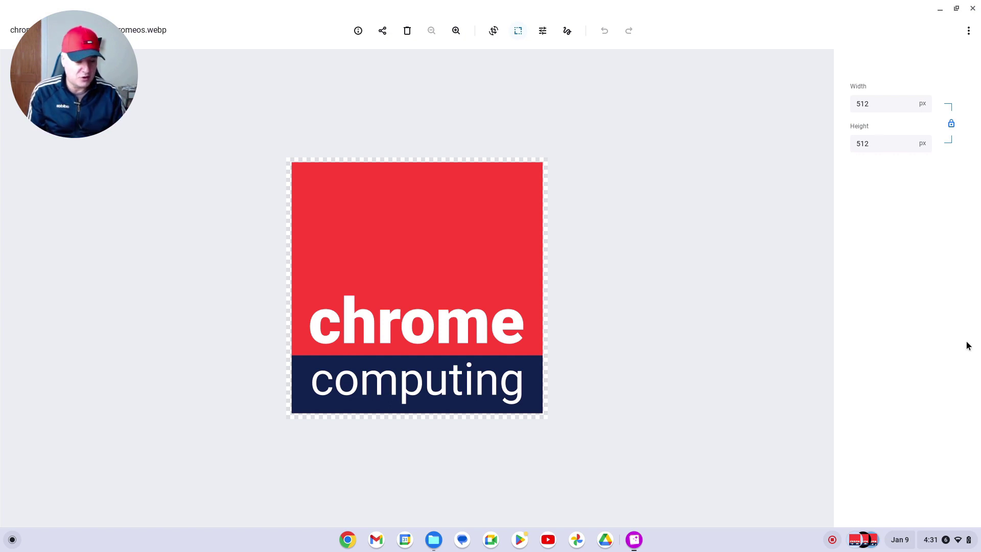
click(937, 540)
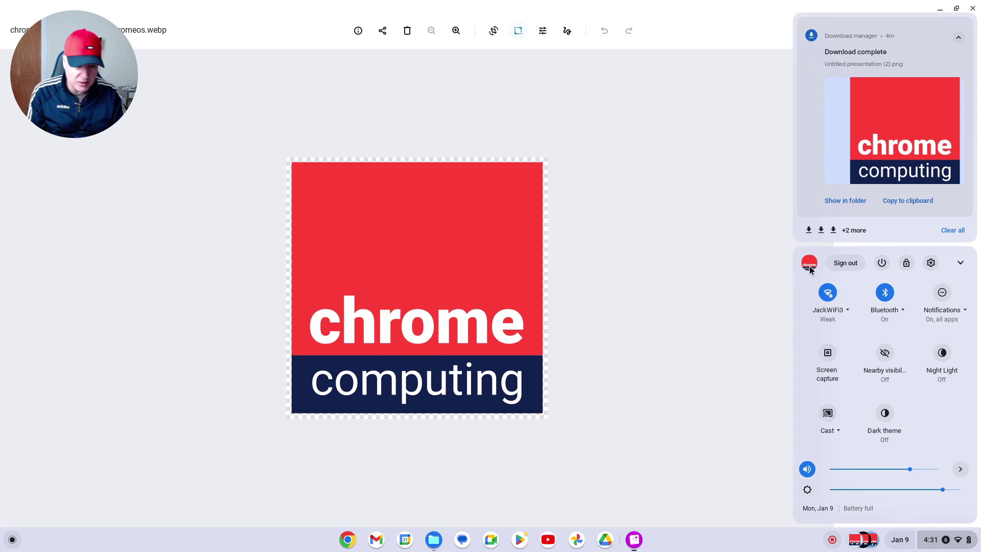
click(727, 21)
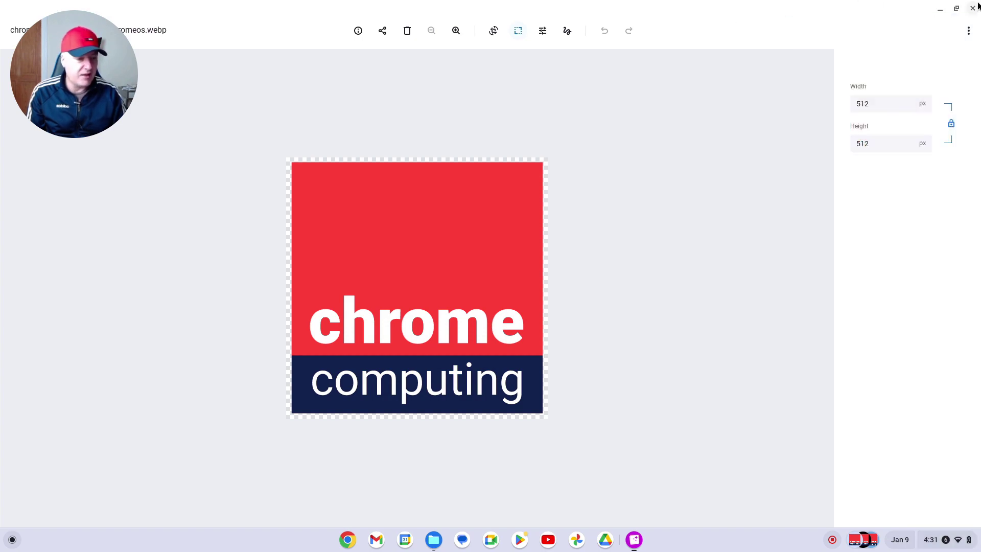
click(973, 9)
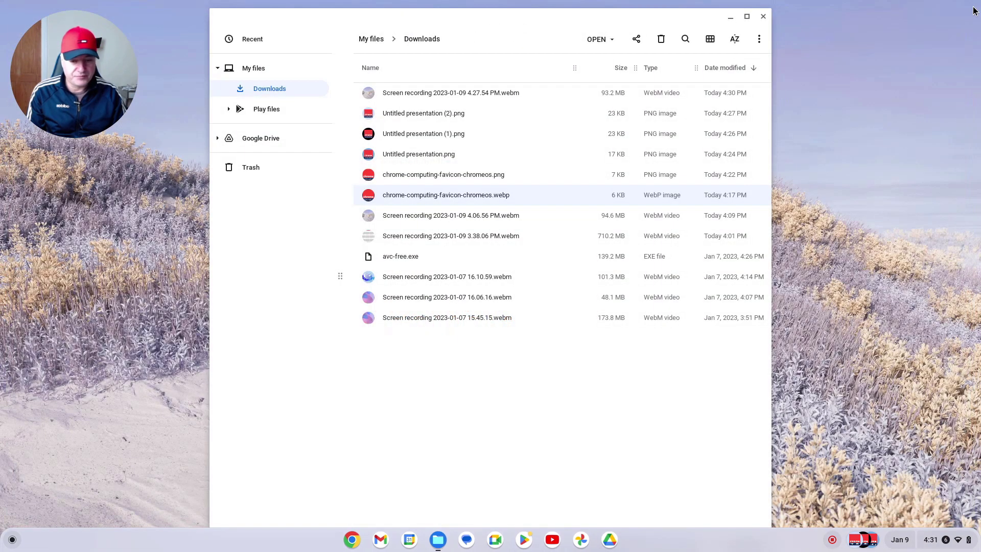
Step: Open Untitled presentation (2).png, the logo on light blue, in Gallery
double_click(397, 112)
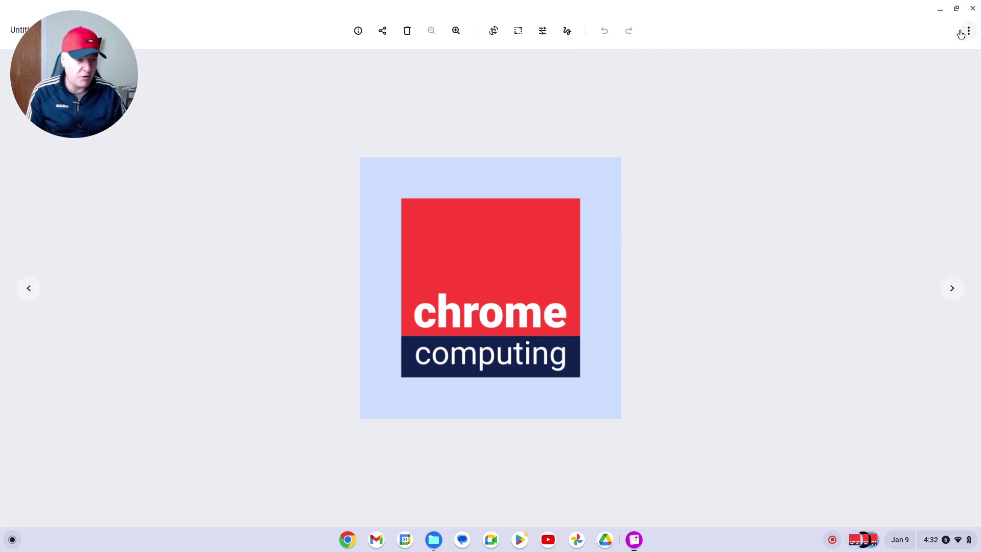
Step: Close Gallery and pick Untitled presentation (2).png as the avatar in Personalization Hub
click(973, 8)
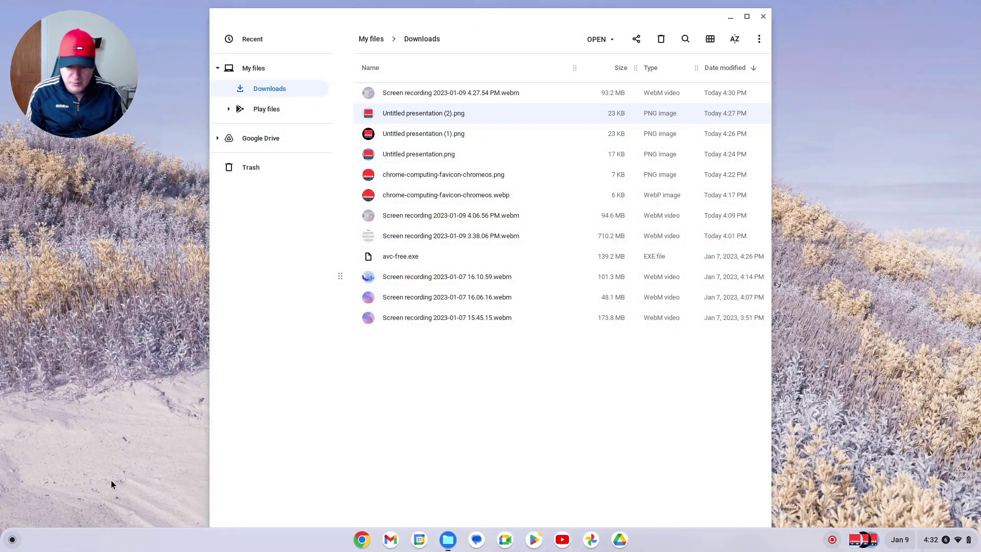
right_click(135, 433)
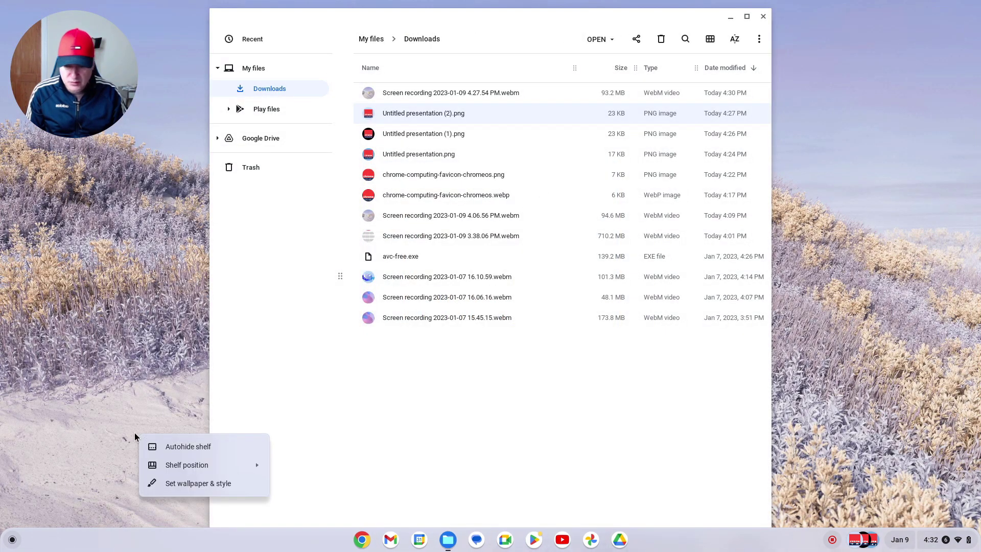
click(197, 481)
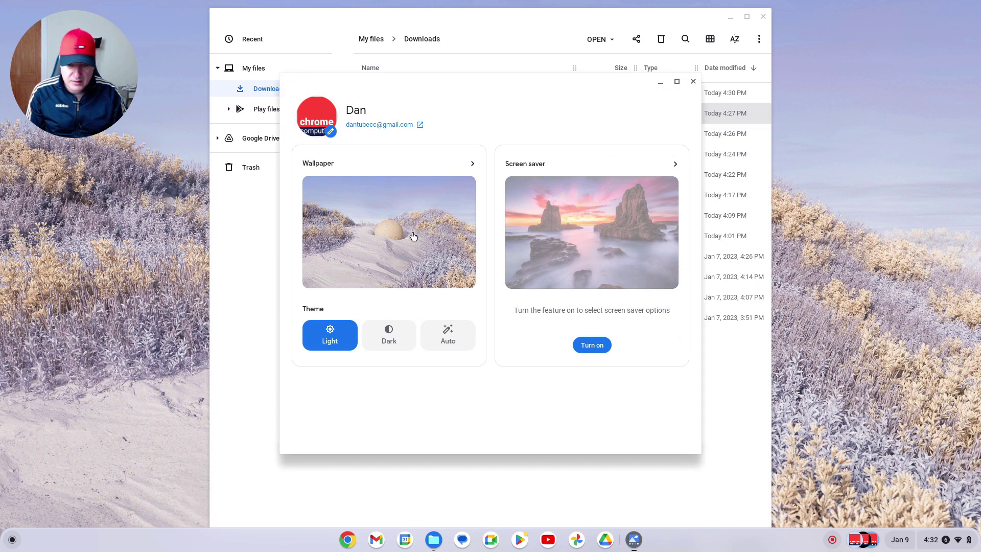
click(331, 132)
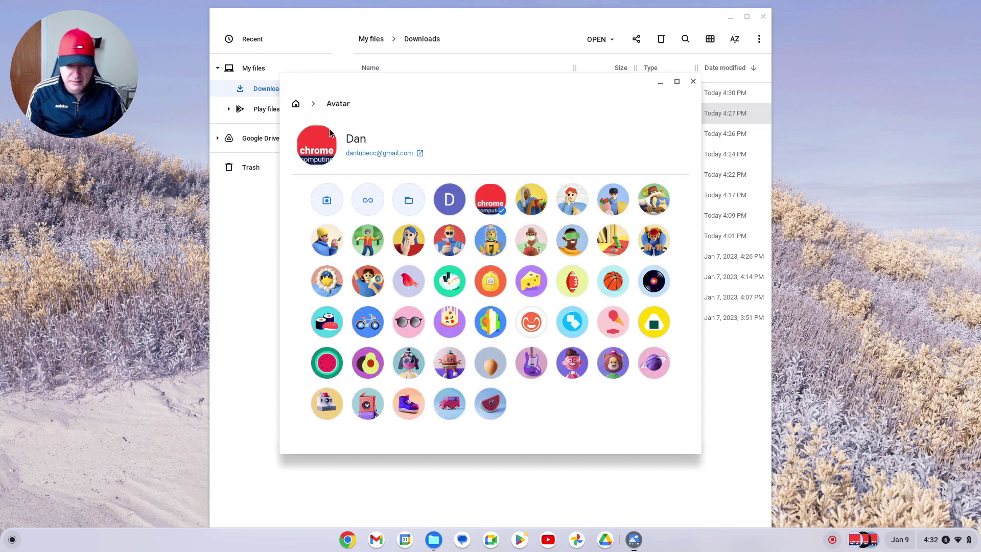
click(399, 200)
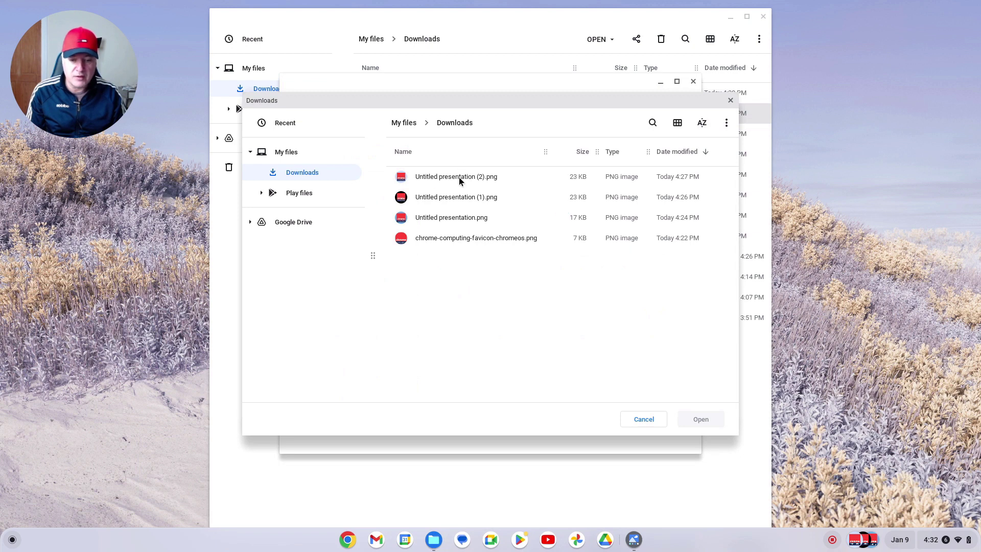
double_click(452, 176)
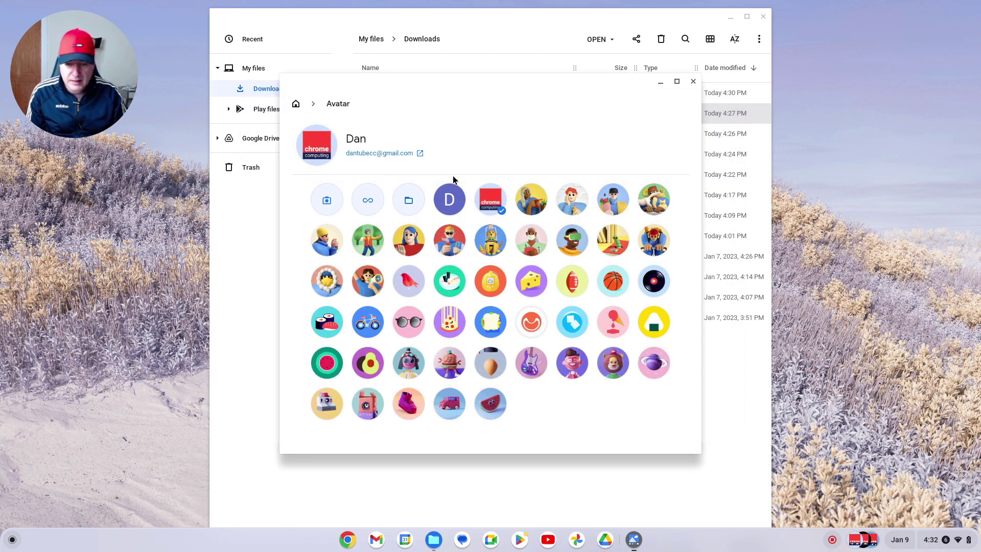